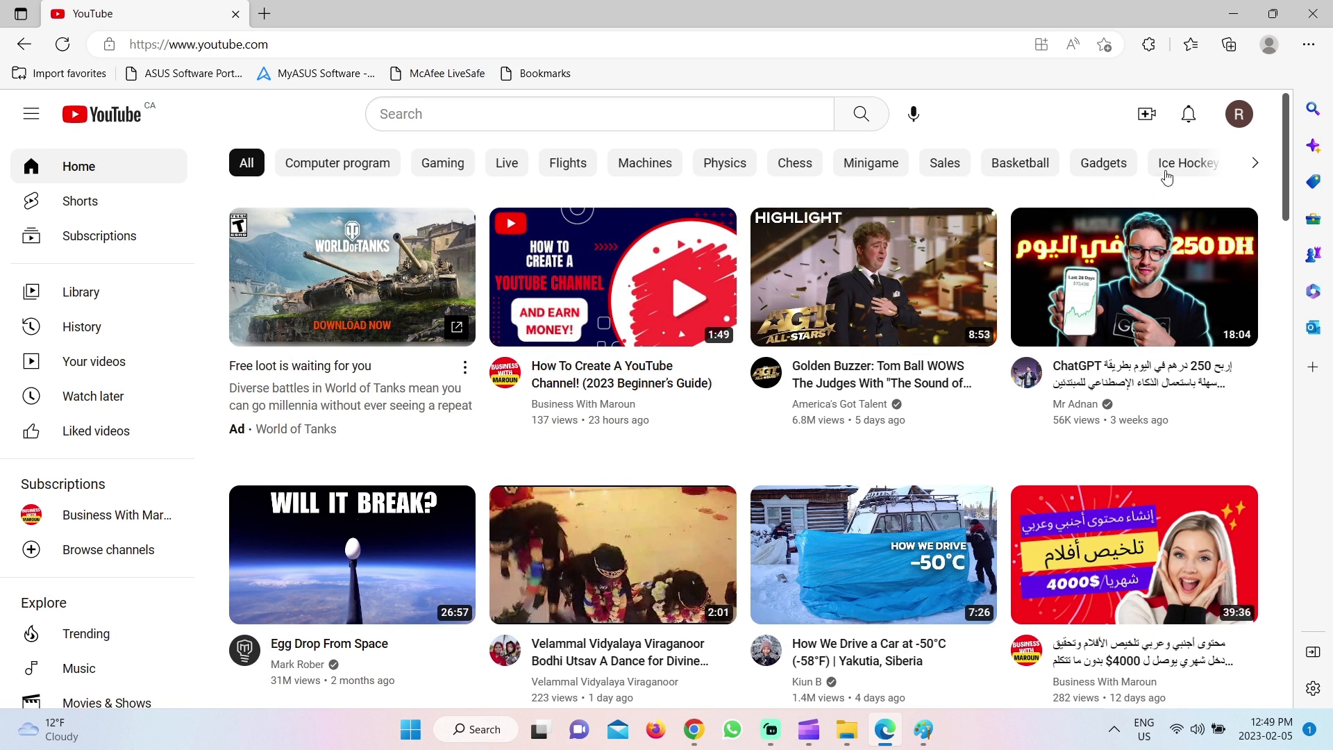
Open the form for creating a new channel from the YouTube account settings.
left_click(1240, 117)
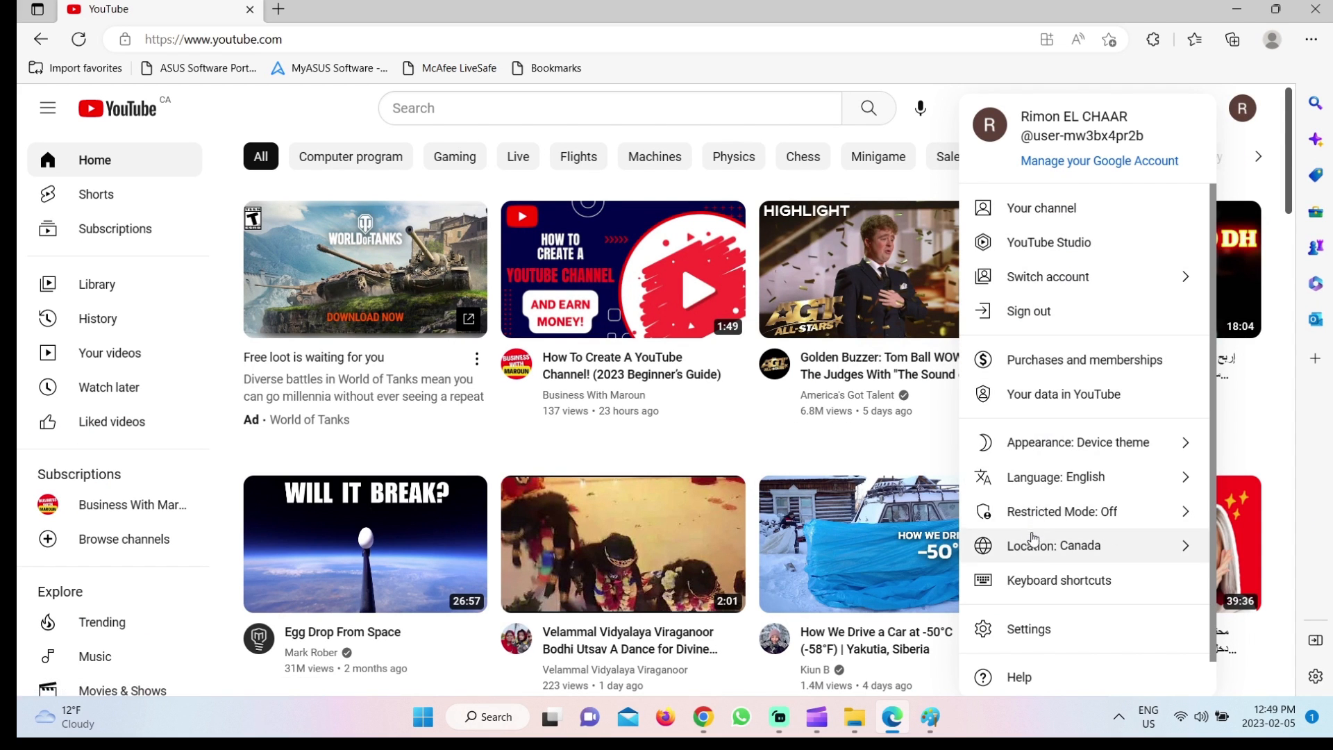
left_click(1044, 634)
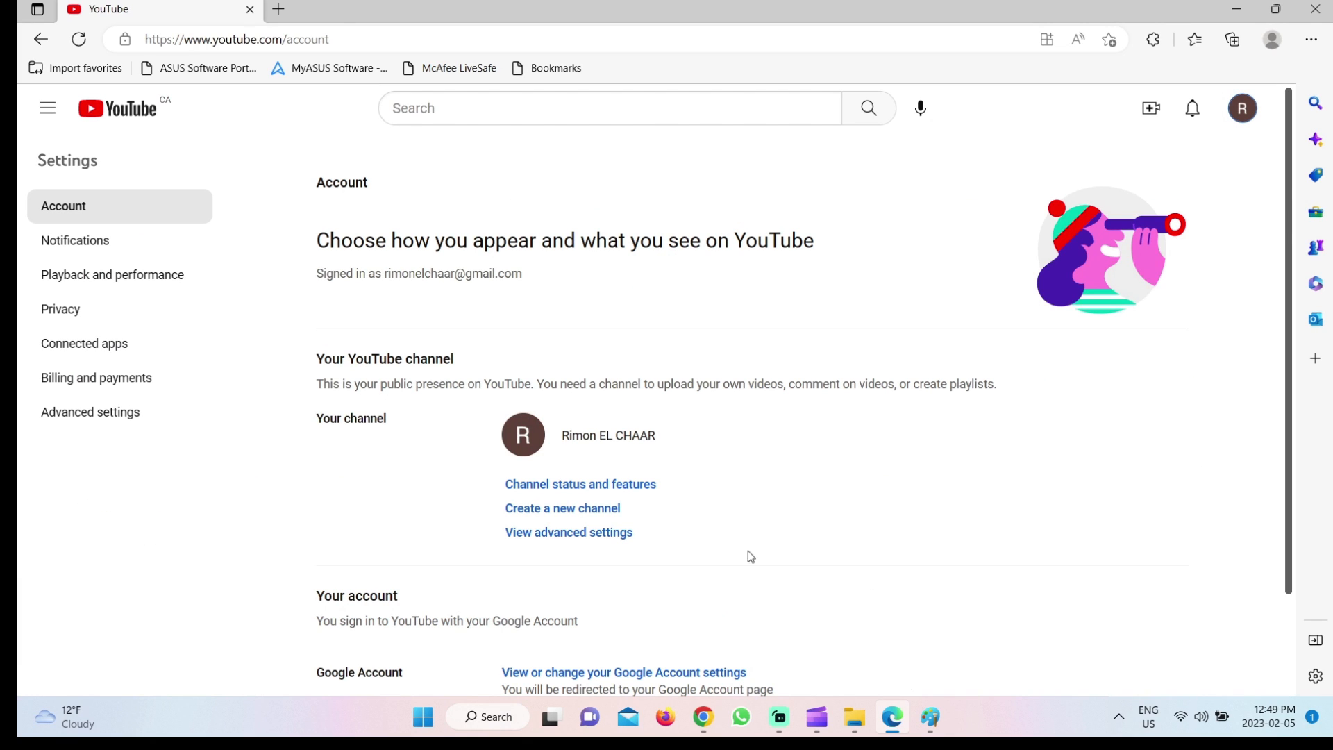
left_click(591, 516)
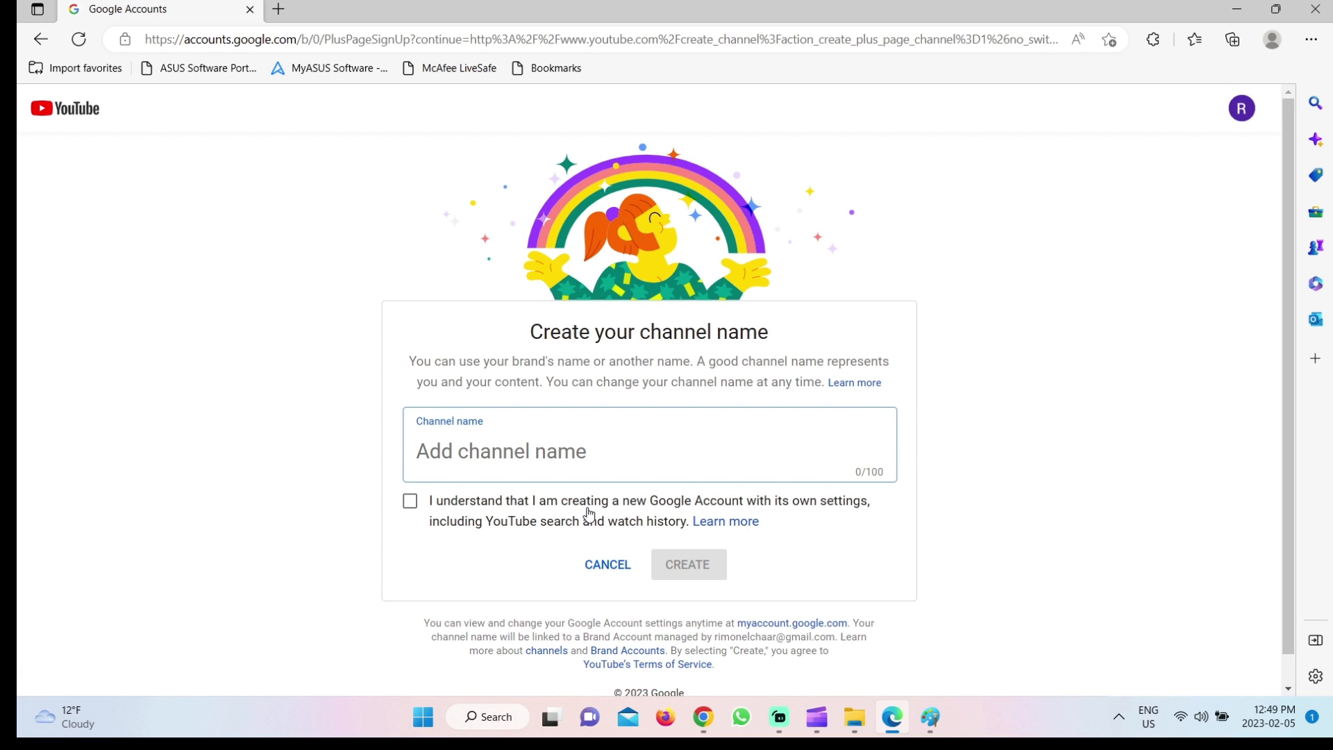
Name the new channel "channel name", acknowledge the new Google Account statement, and create the channel.
type("chan")
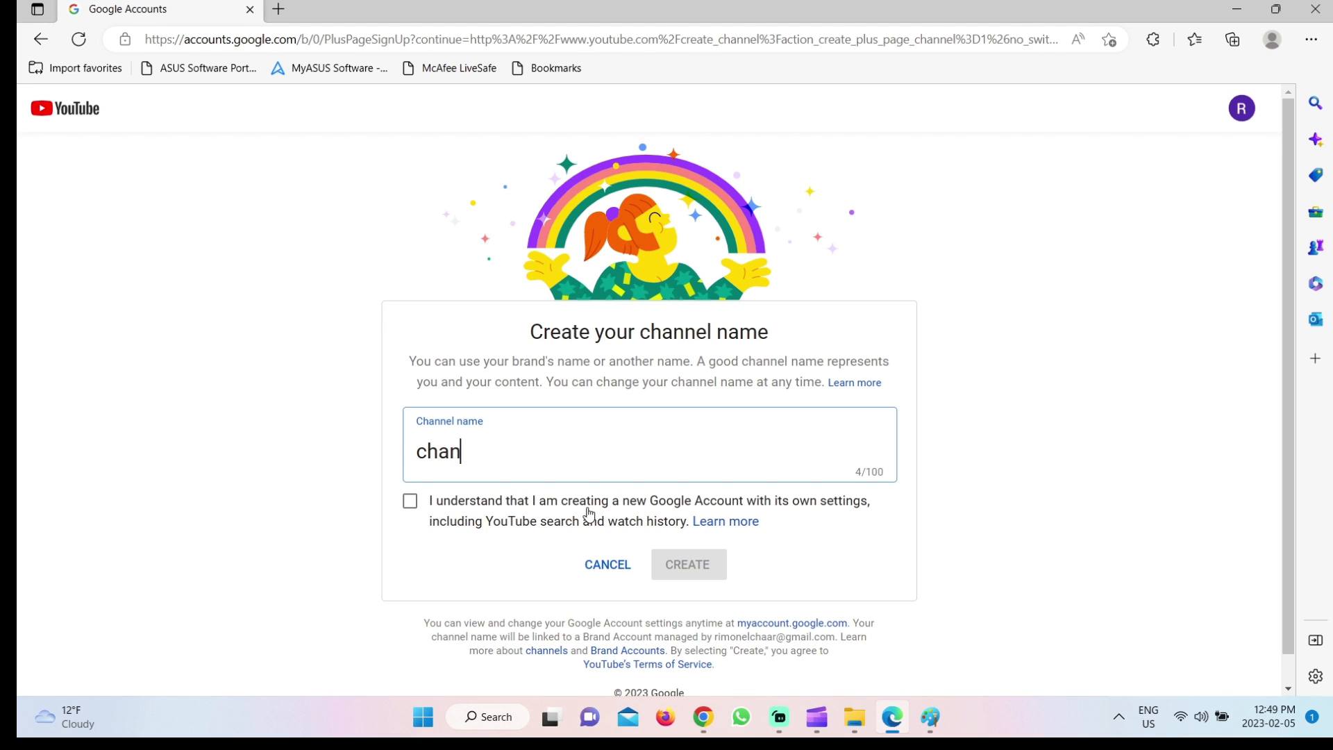
type("nel name")
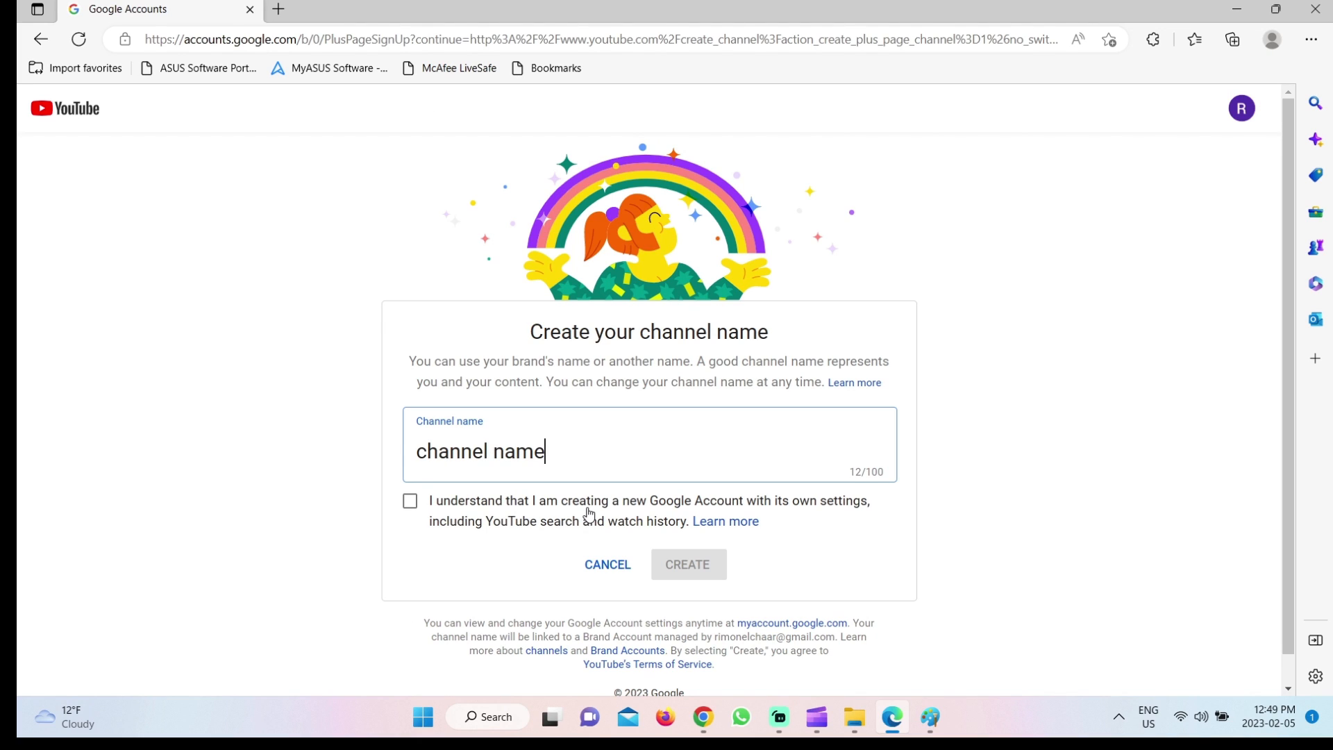
left_click(410, 501)
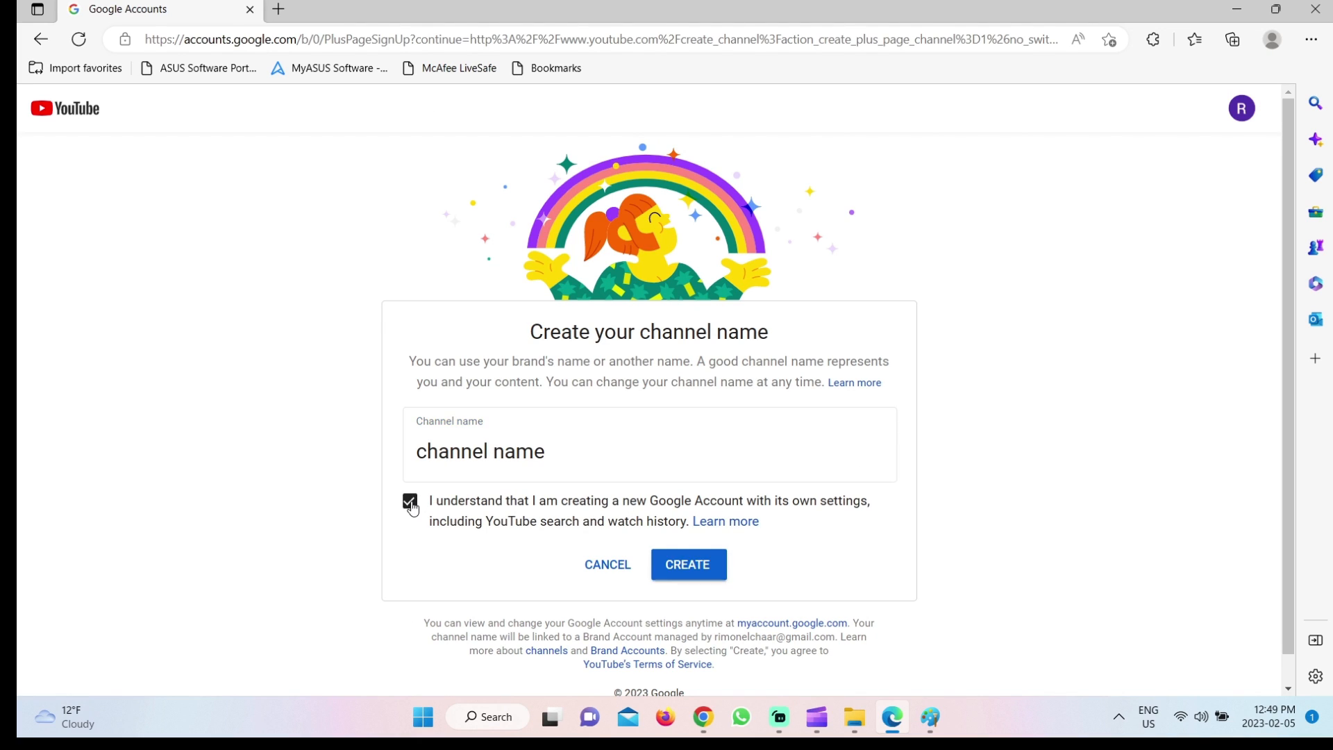
left_click(687, 575)
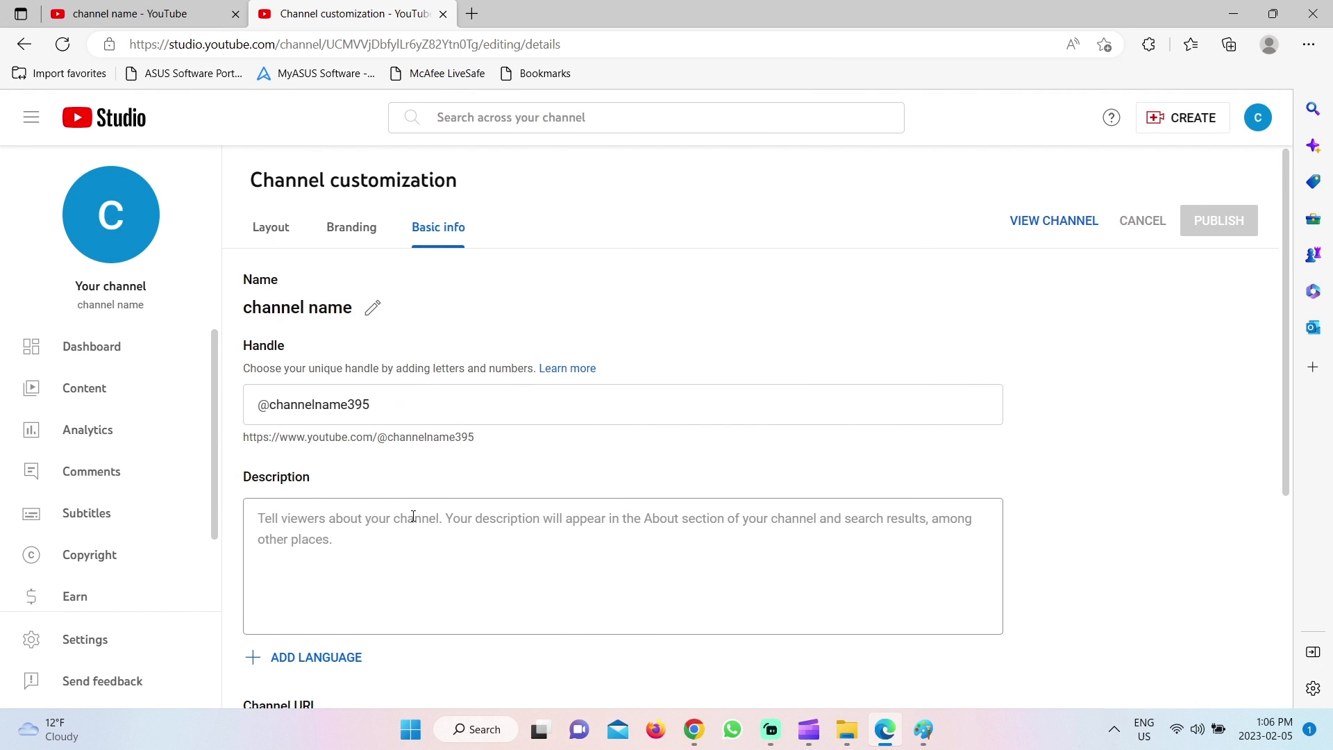
Enter "Channel Description" as the channel's description in the basic info.
left_click(414, 515)
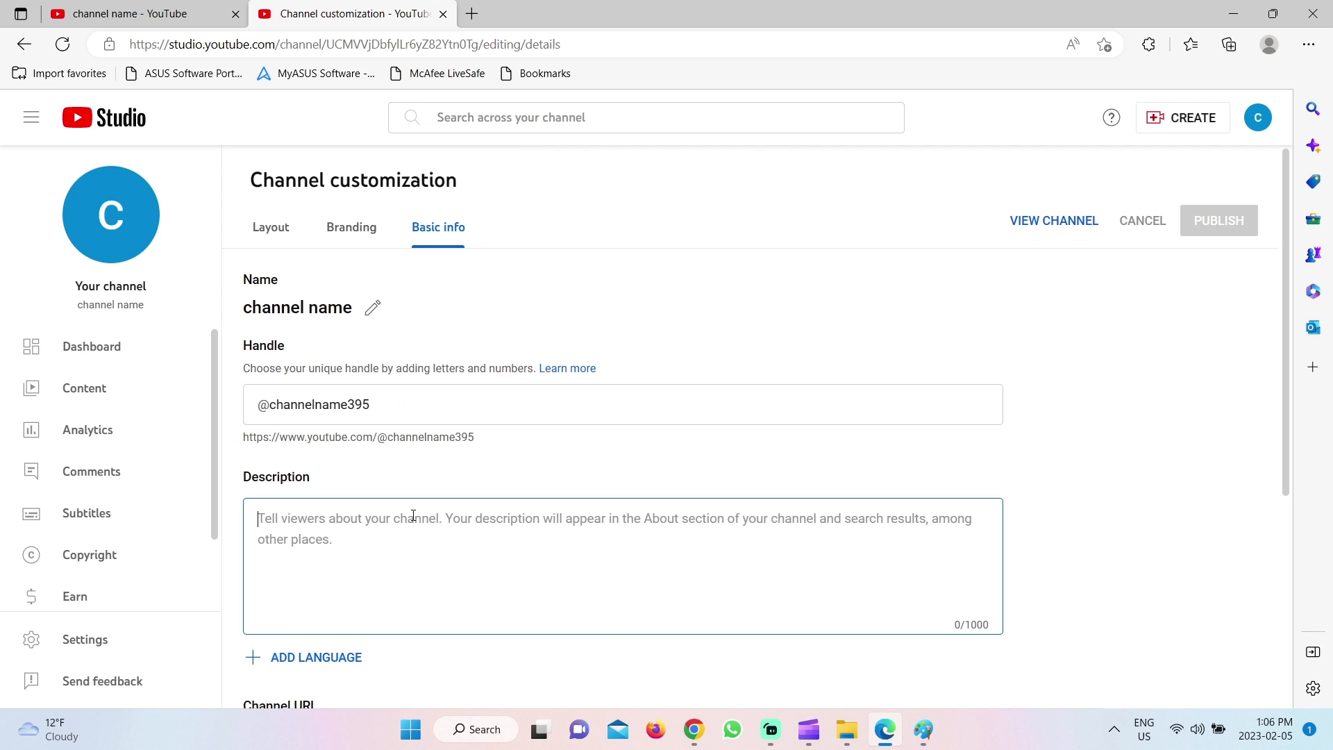
type("Chann")
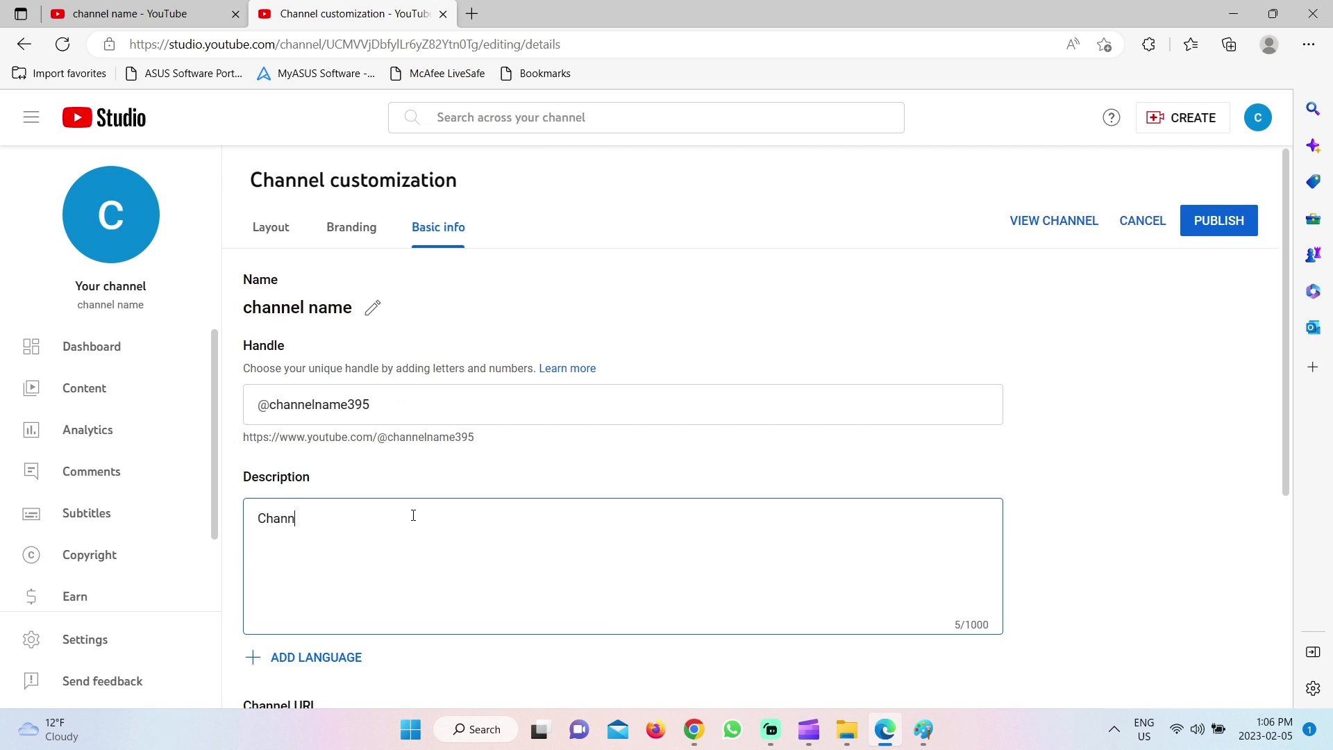
type("el Description")
Add a French translation for the channel with "French Description" as the translated description.
left_click(330, 656)
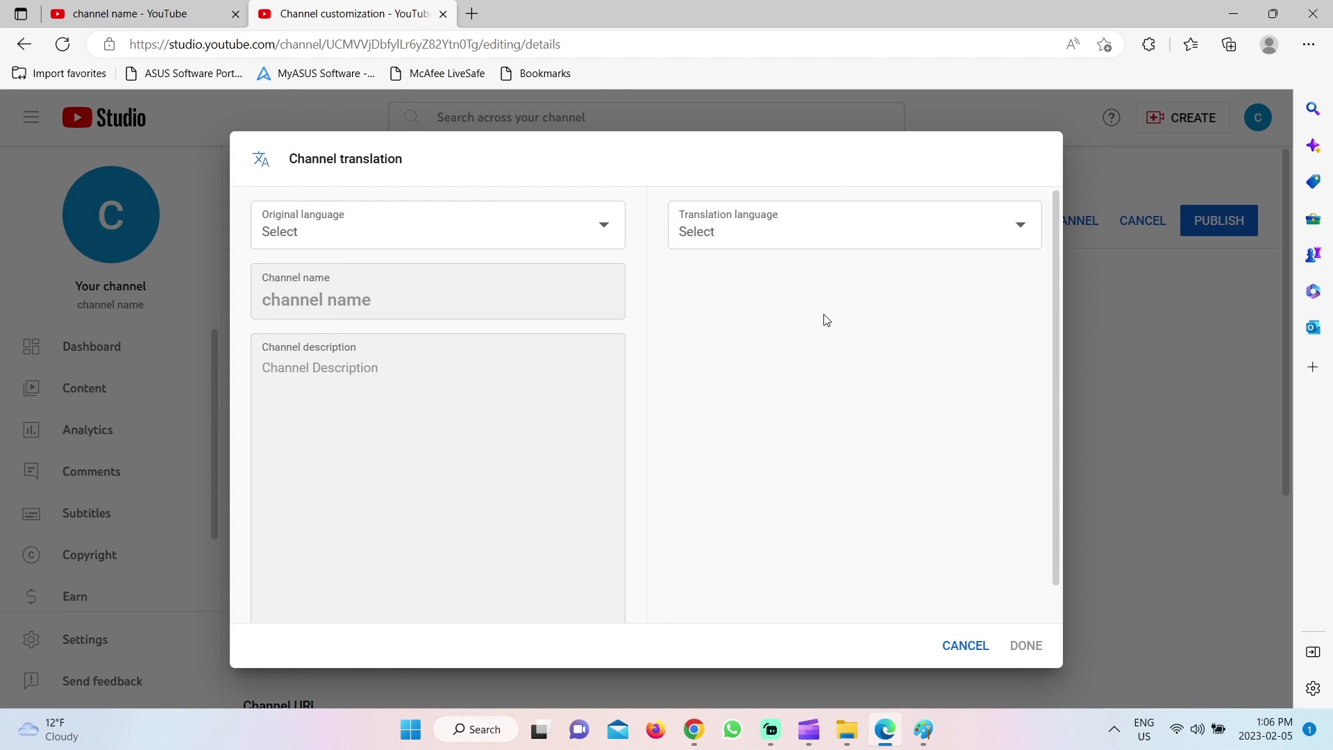
left_click(862, 224)
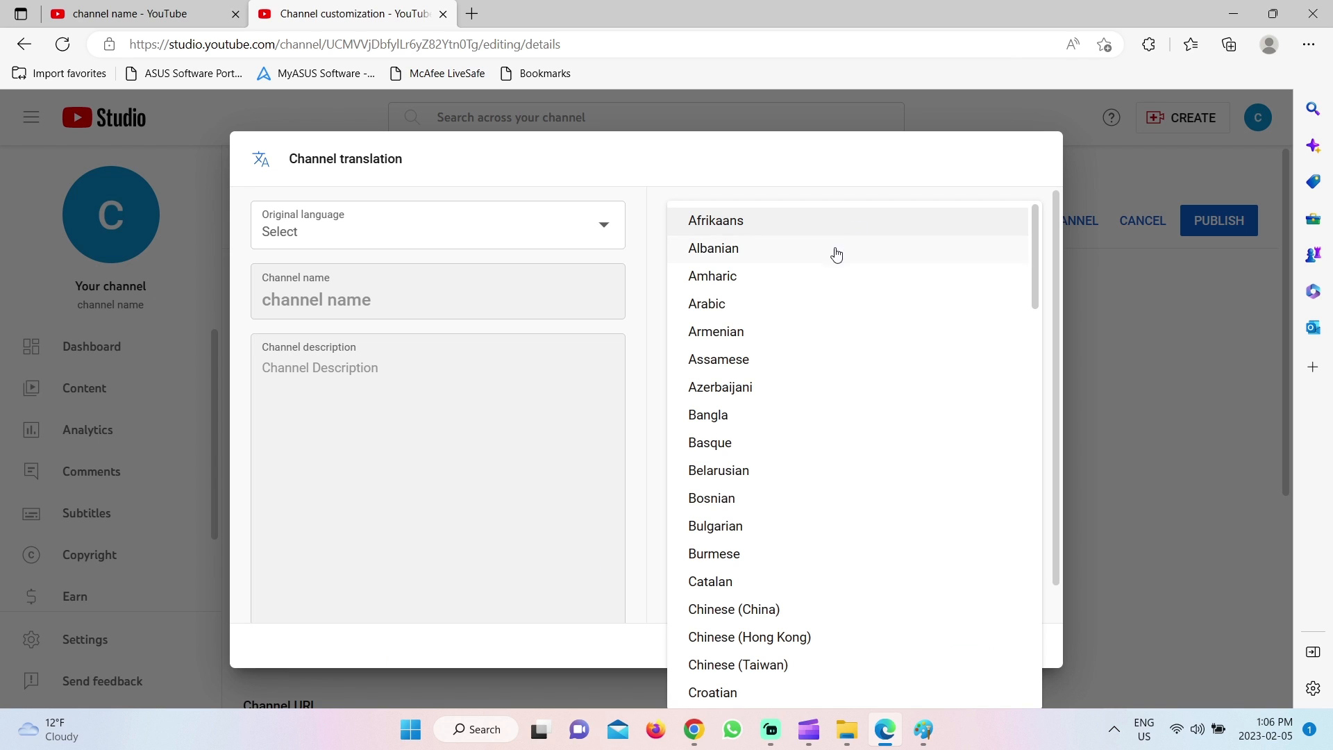
scroll(754, 427, "down", 3)
scroll(754, 427, "down", 2)
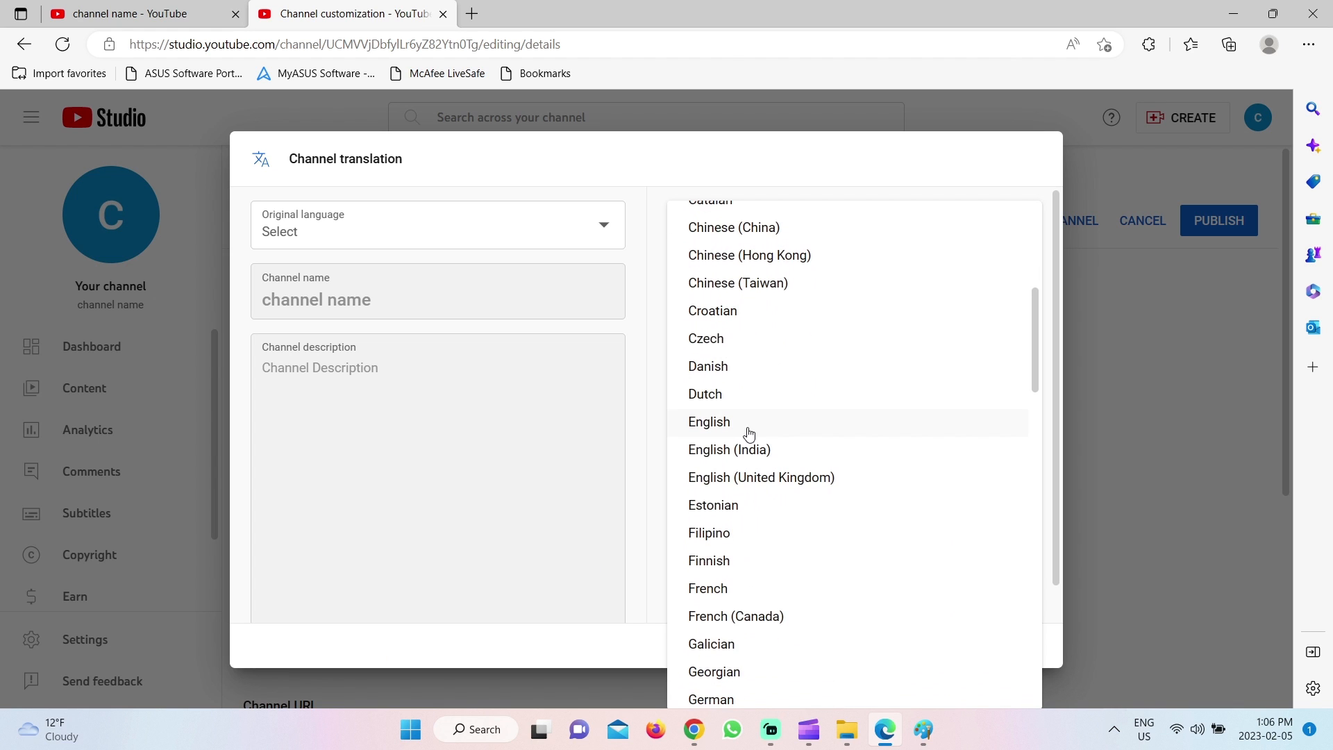
left_click(721, 591)
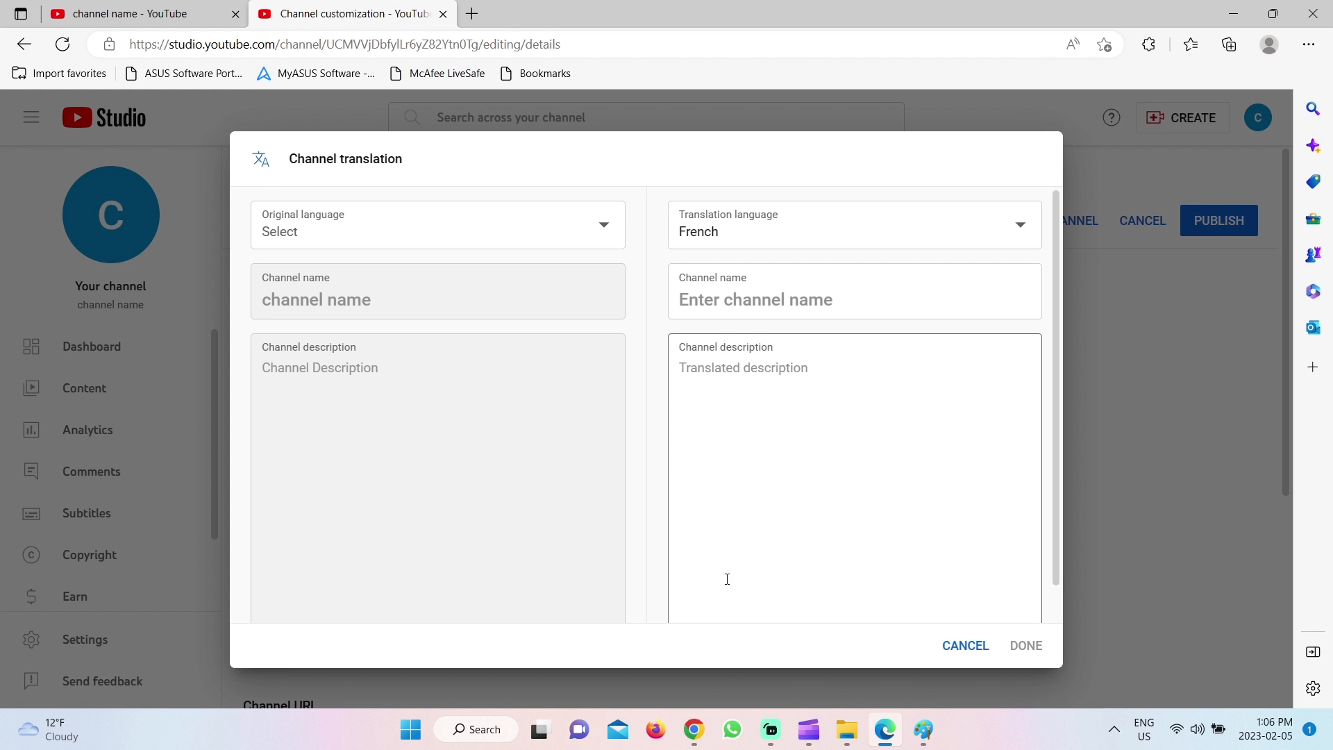
type("French Des")
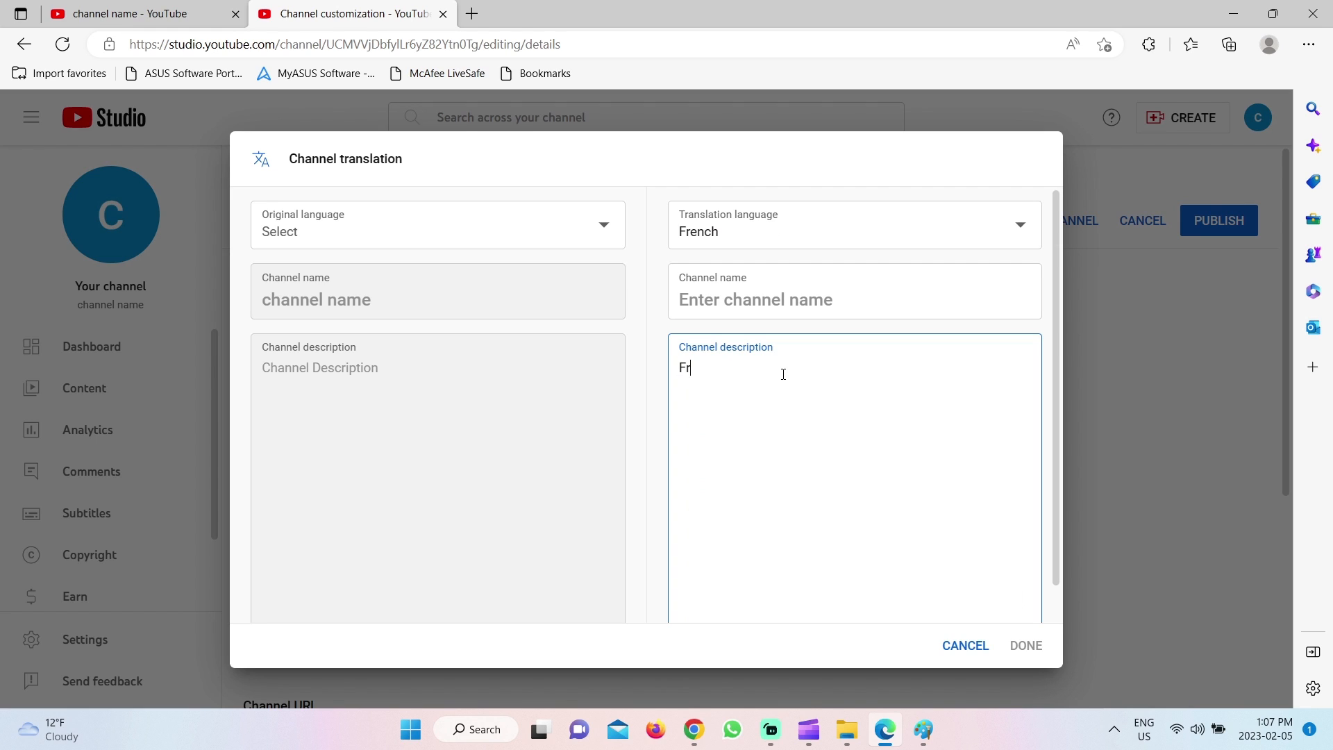
type("cription")
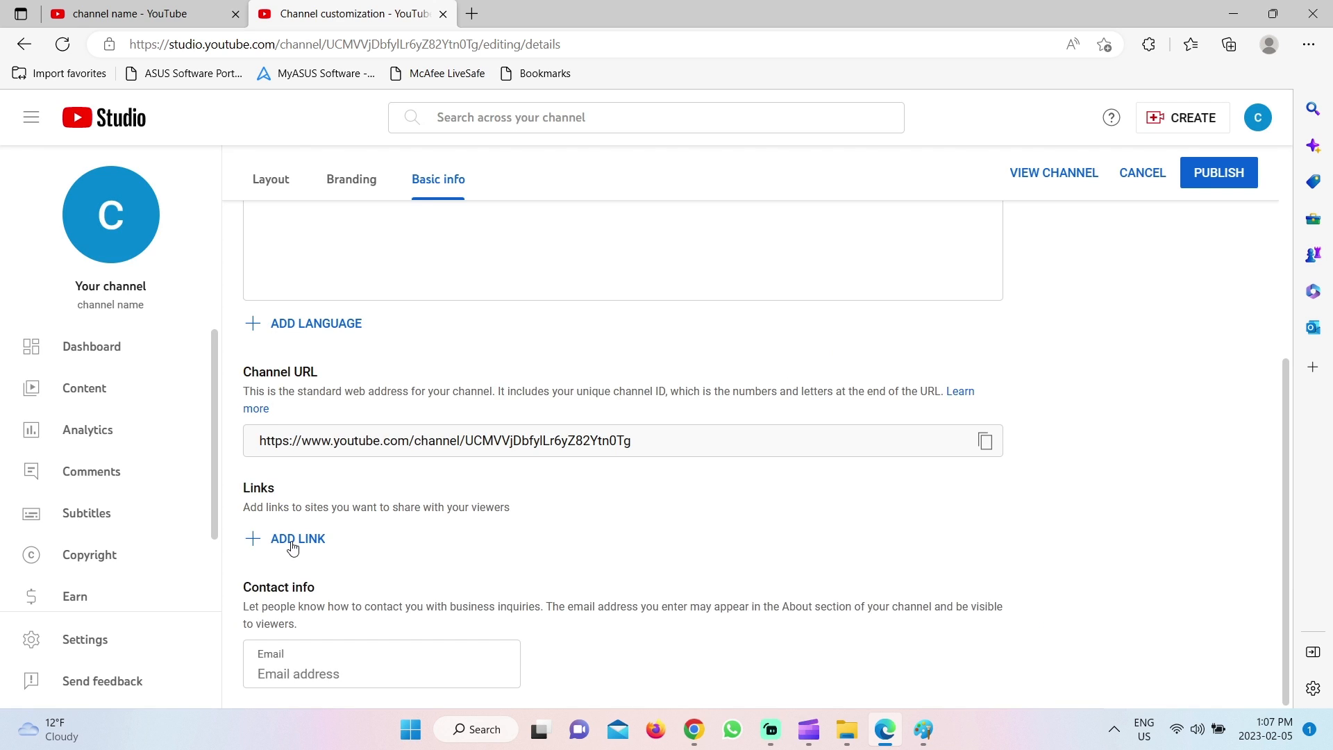
Add a channel link with the title "Facebook".
left_click(293, 541)
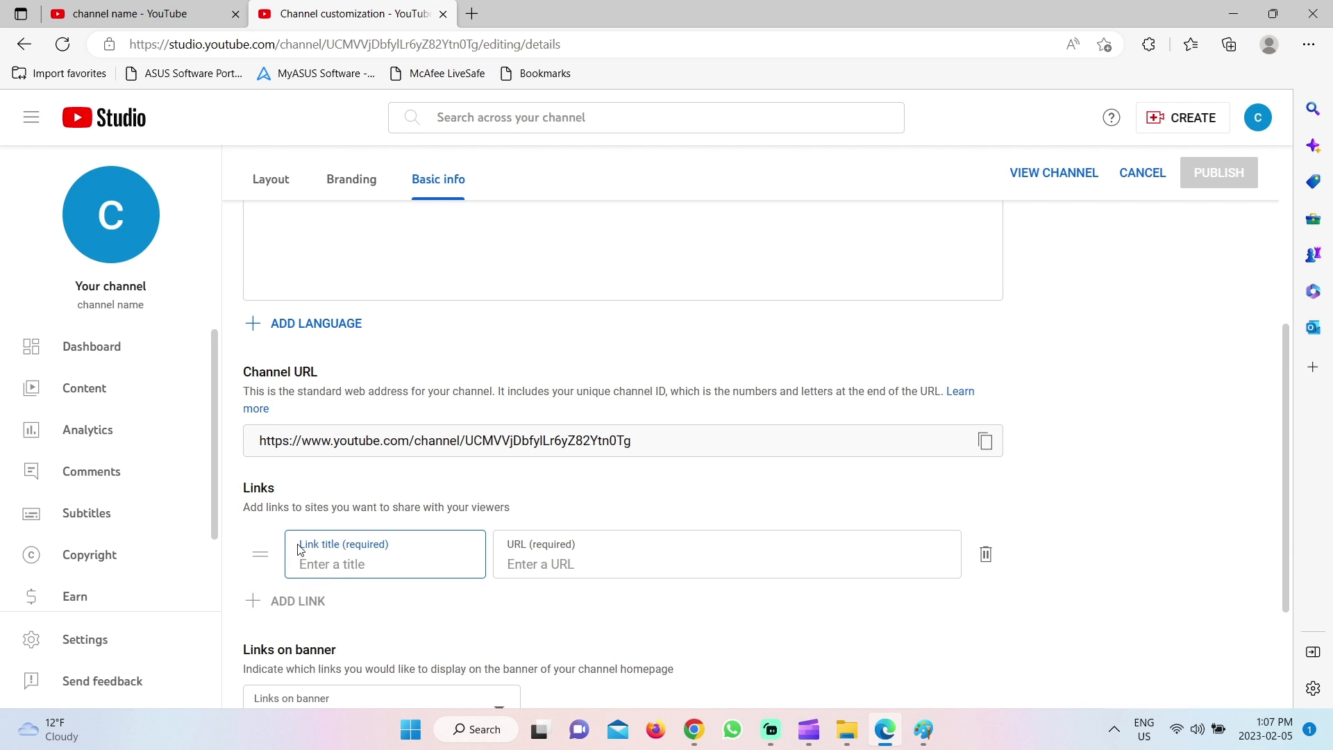
type("Facebook")
key("Tab")
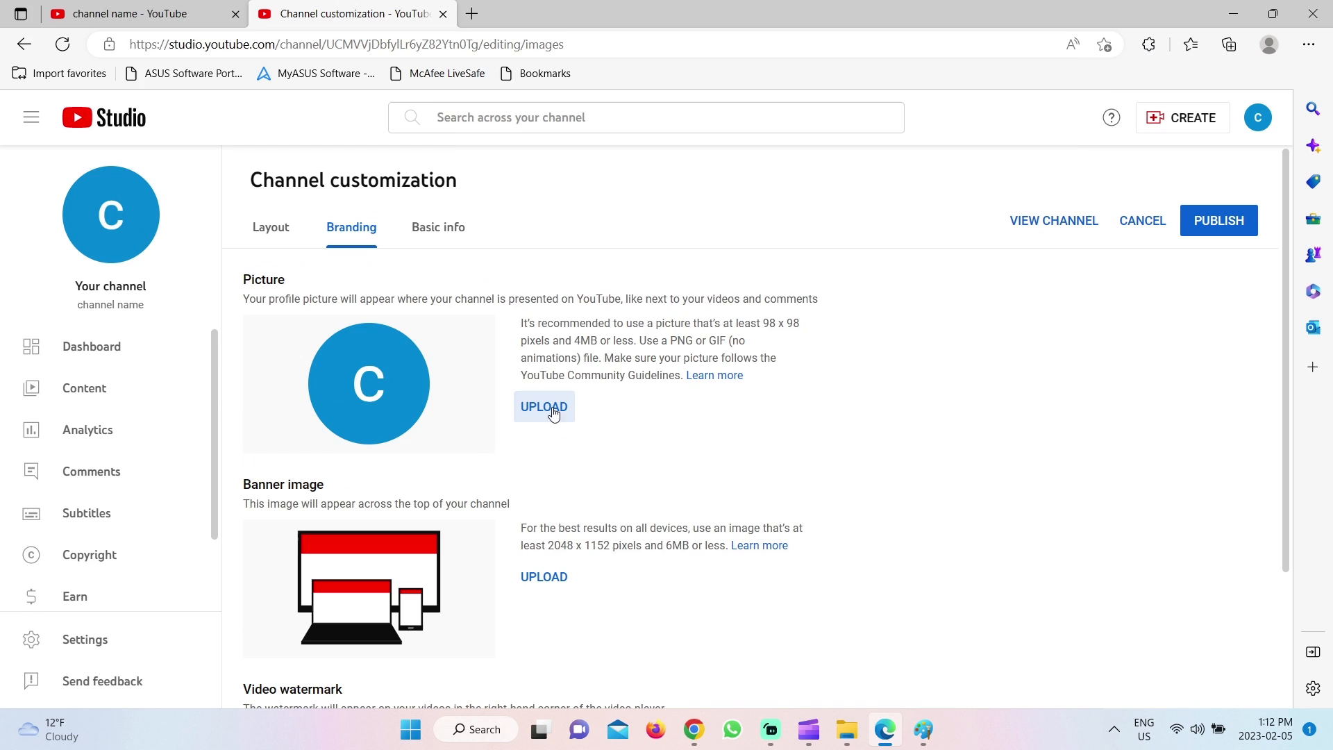
Upload the square red logo from the Desktop's Business With Maroun Branding folder as the profile picture, accepting the default crop.
left_click(554, 410)
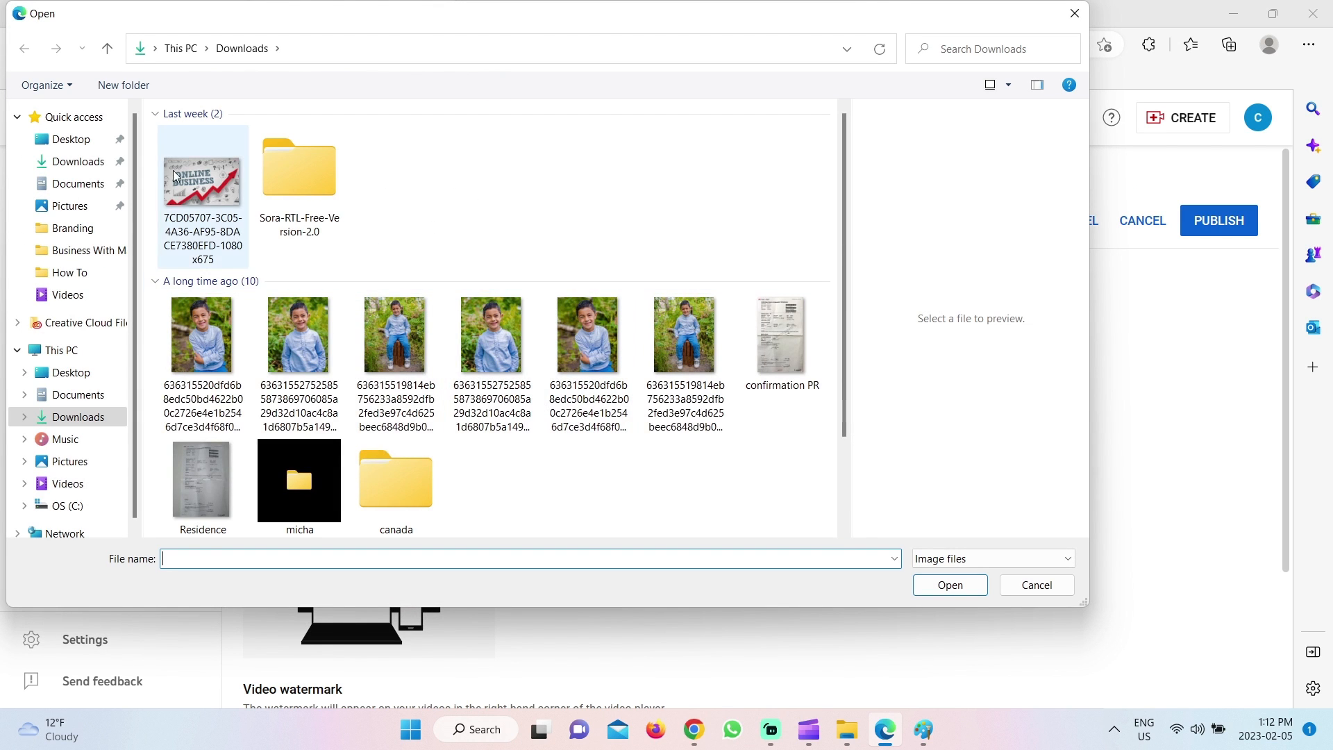
left_click(71, 139)
left_click(195, 166)
double_click(195, 165)
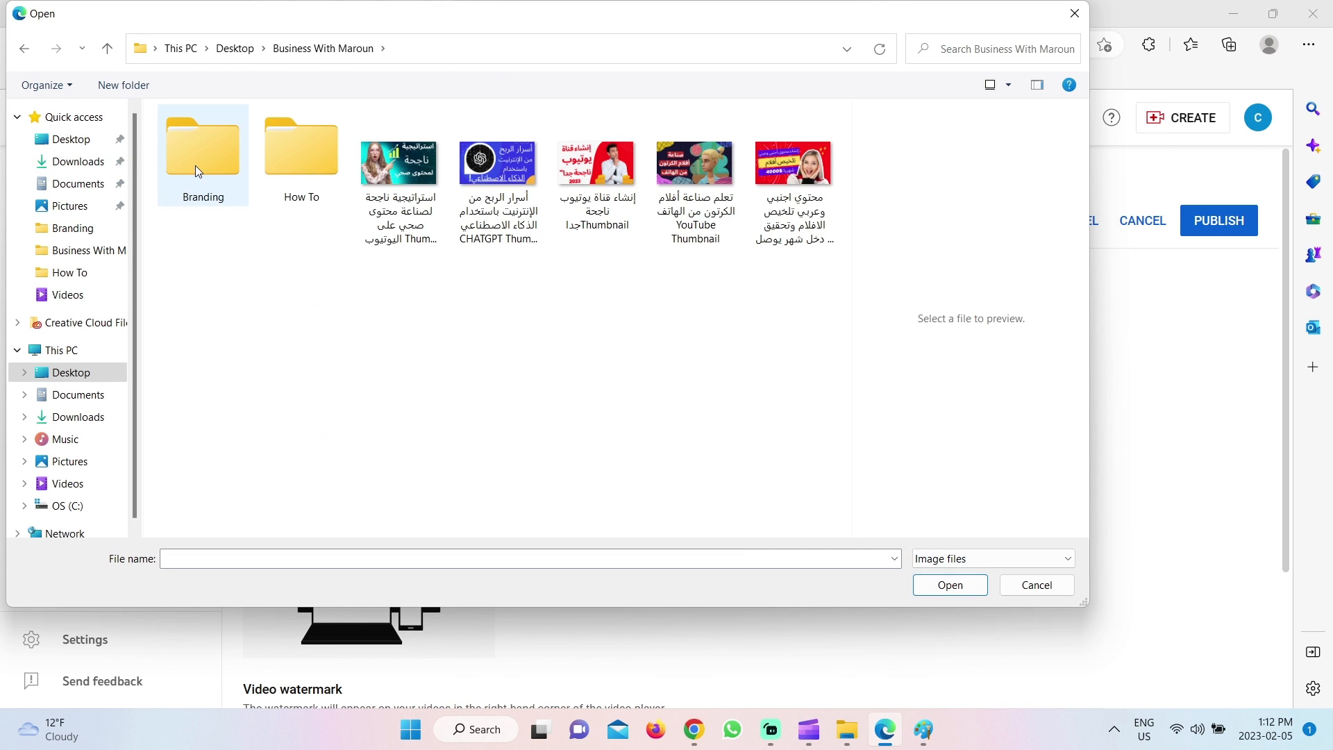
double_click(195, 165)
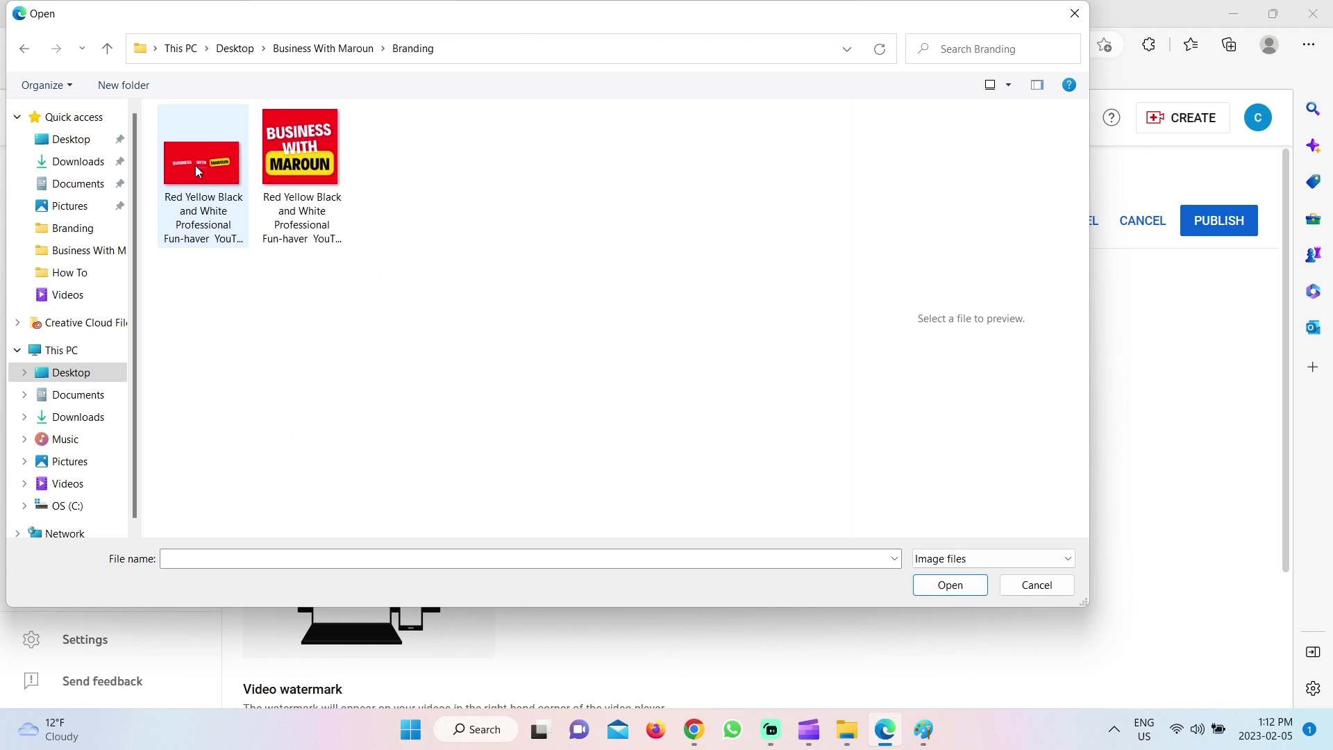
double_click(280, 167)
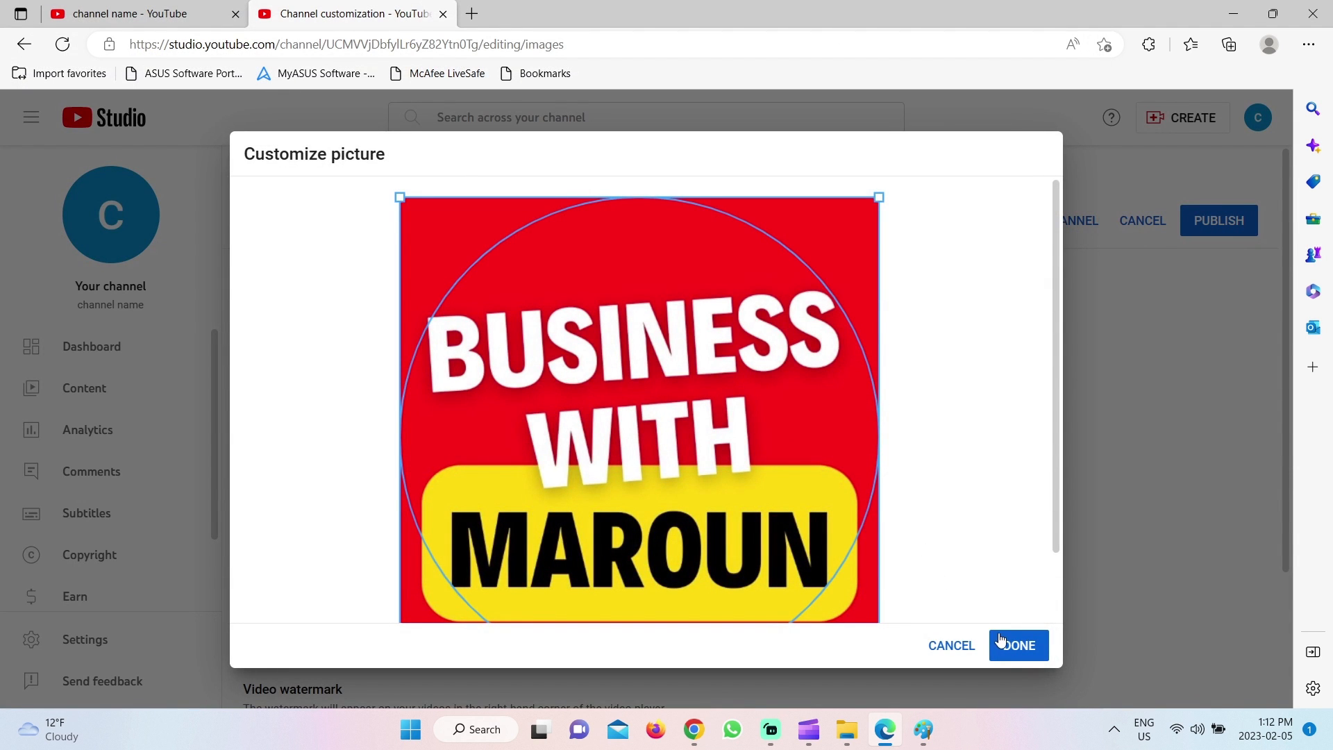
left_click(1017, 646)
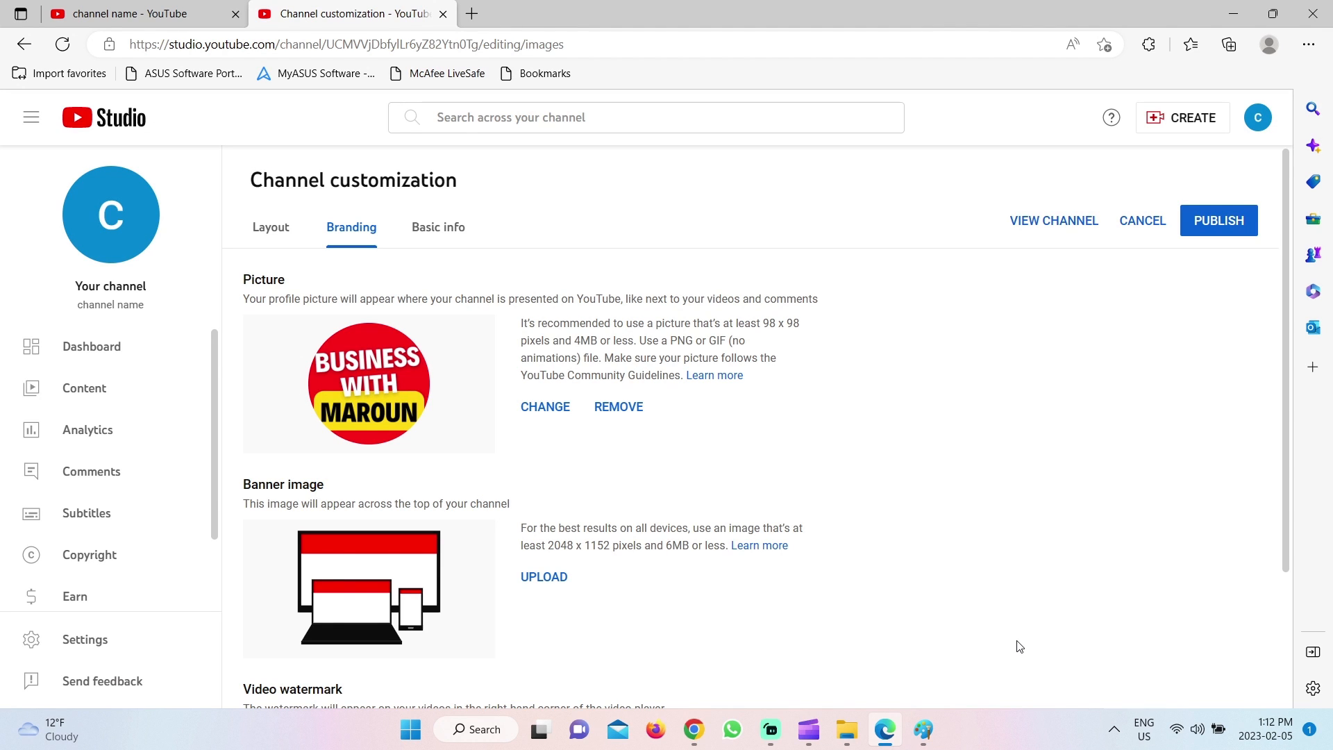
Upload "Red Yellow Black and White Professional Fun-haver YouTube Banner" as the banner image with its default crop.
left_click(556, 580)
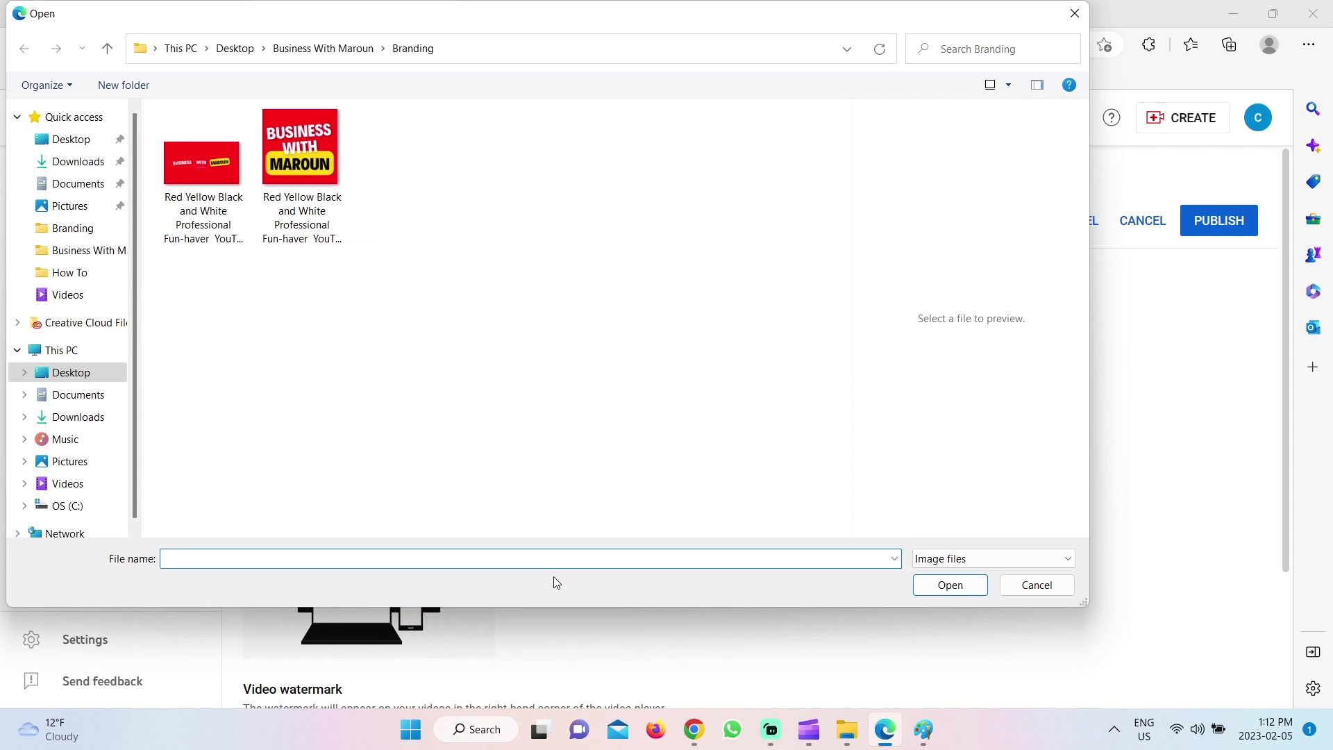
left_click(214, 179)
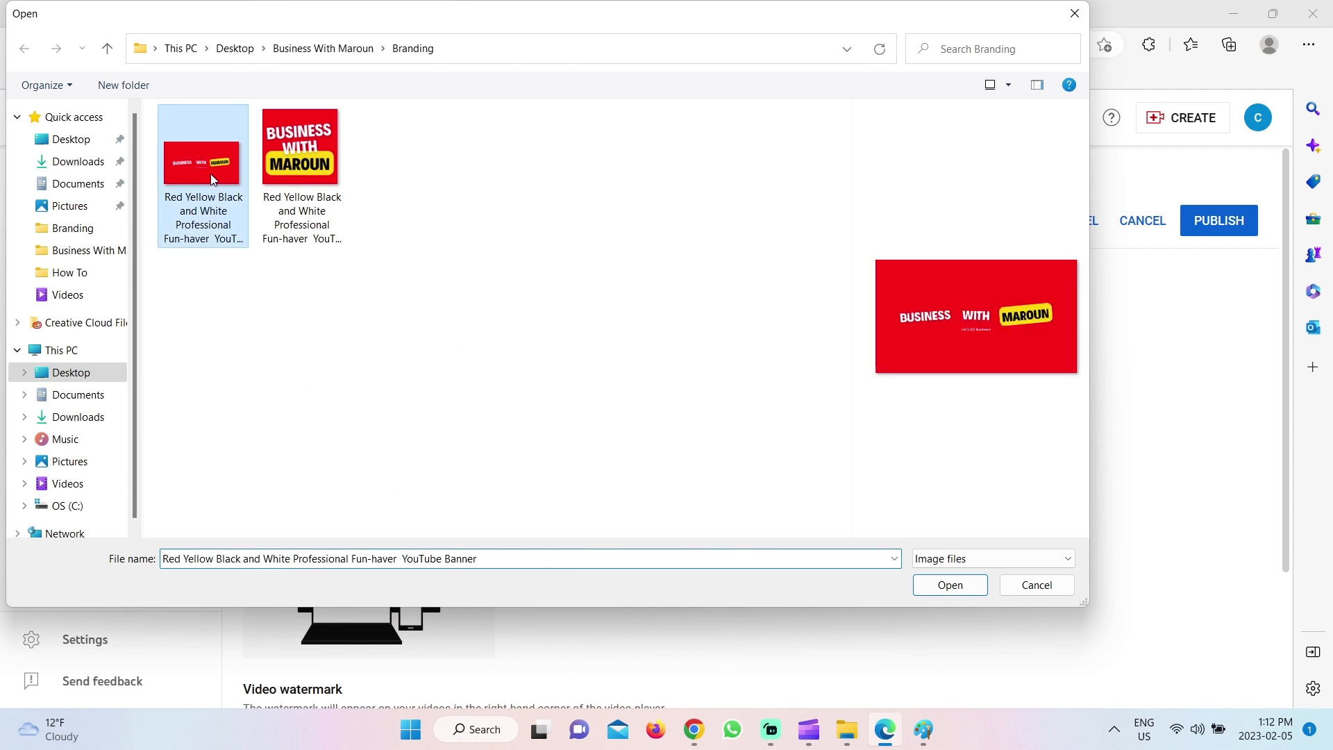
double_click(212, 177)
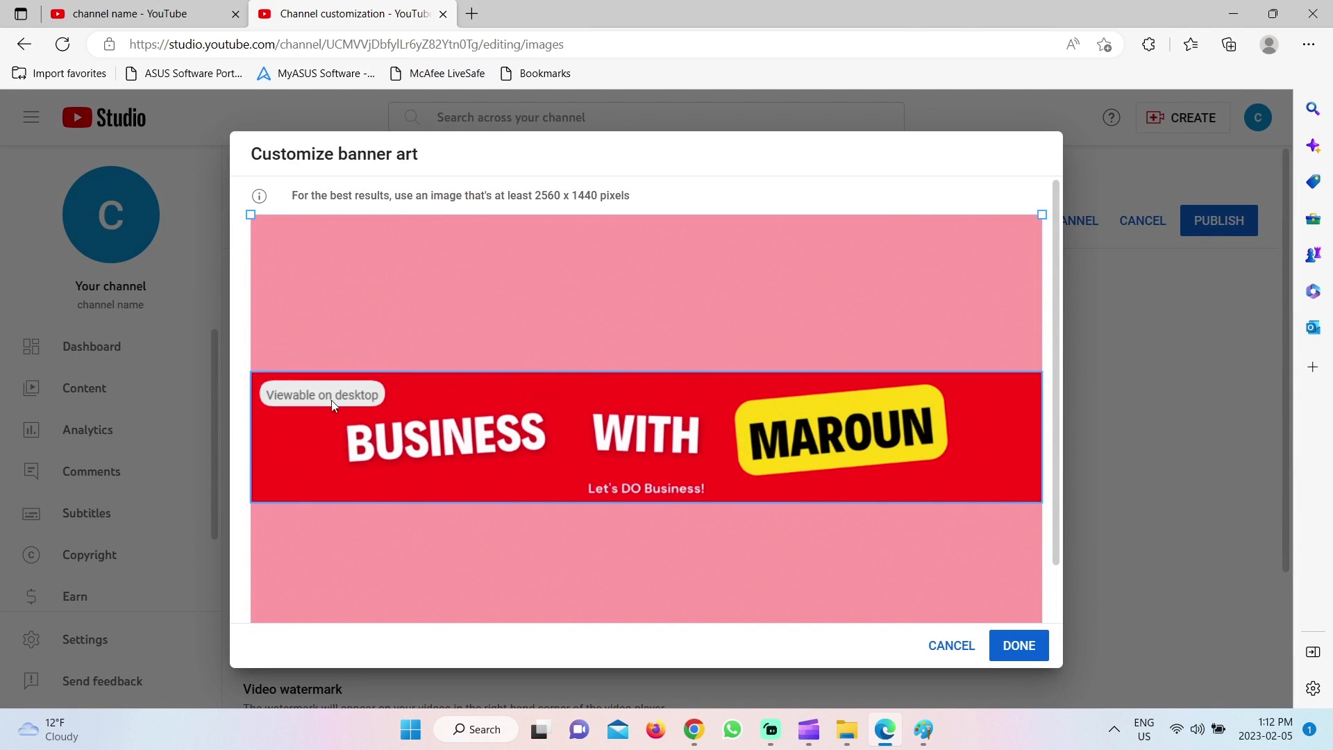
left_click(1006, 649)
Upload the SUBSCRIBE image from the Desktop's Youtube Reports folder as the video watermark, keeping the default crop.
scroll(725, 472, "down", 3)
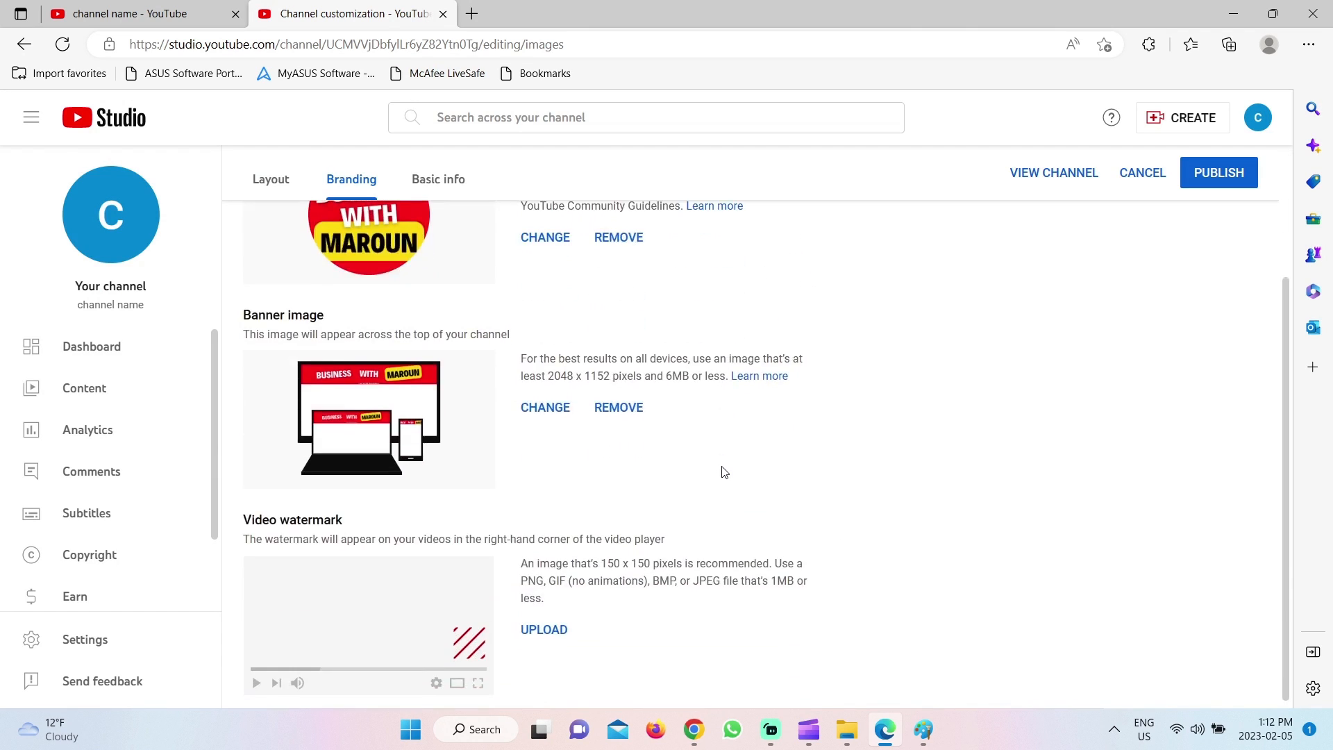
left_click(545, 624)
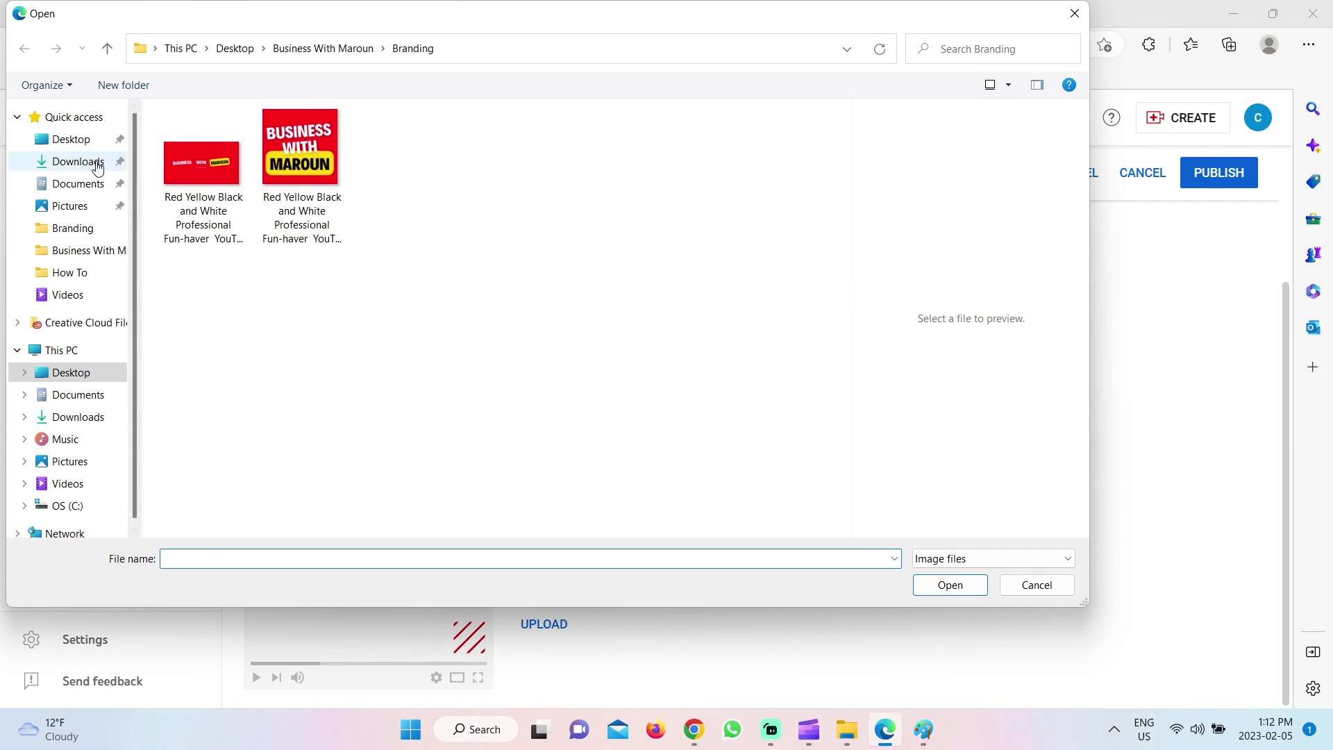
left_click(76, 140)
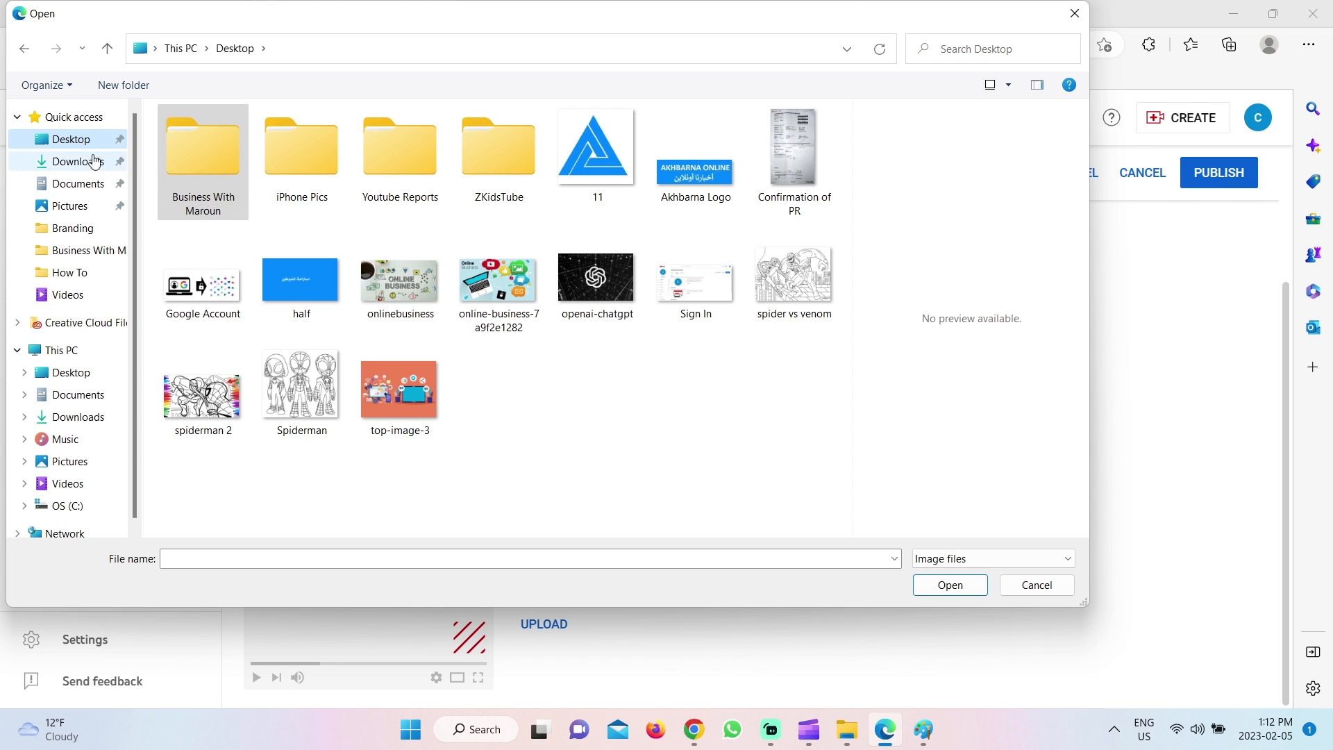
double_click(408, 174)
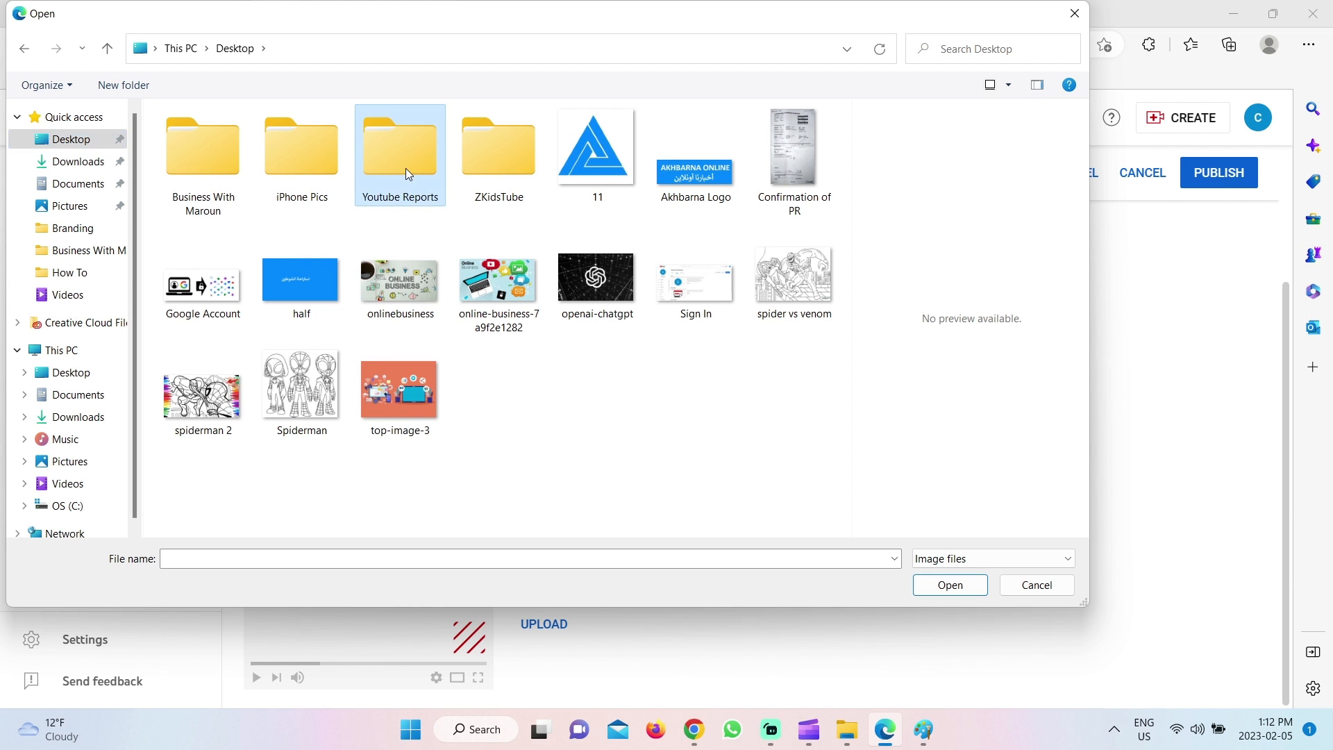
scroll(480, 346, "down", 10)
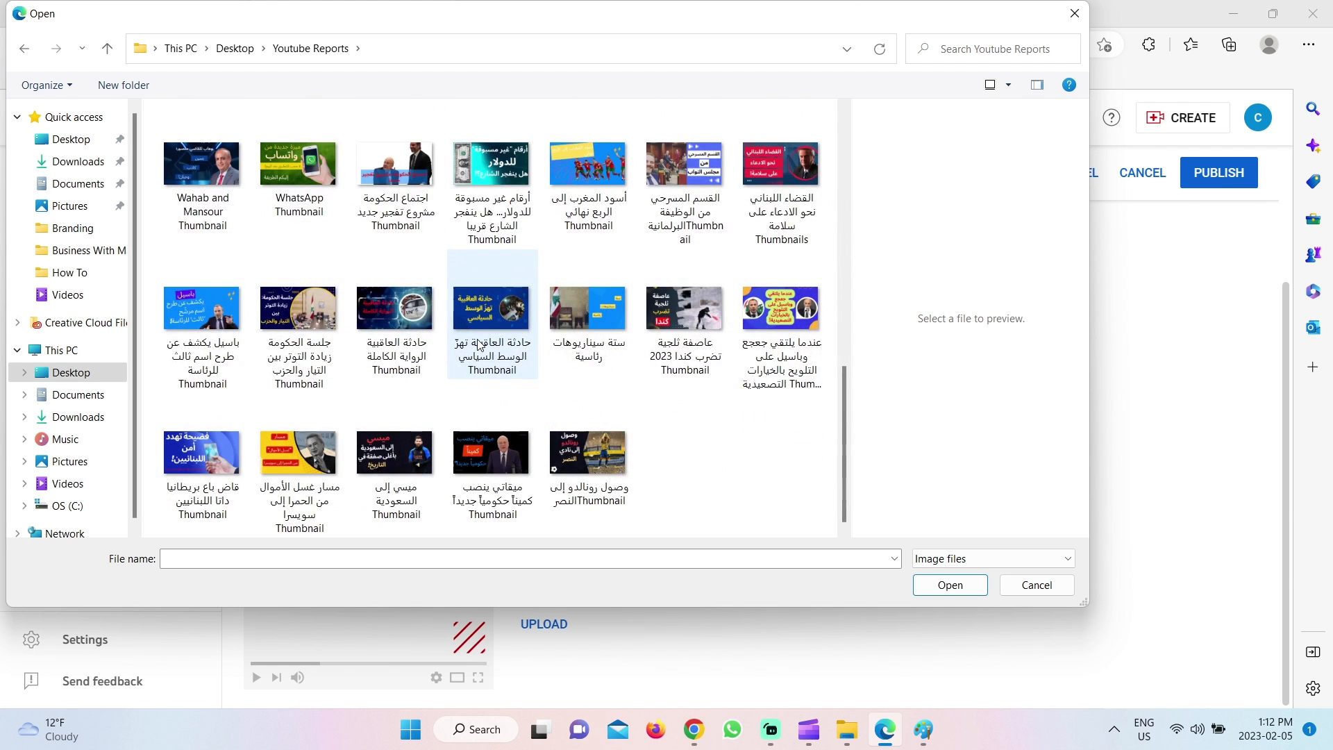
scroll(479, 345, "up", 5)
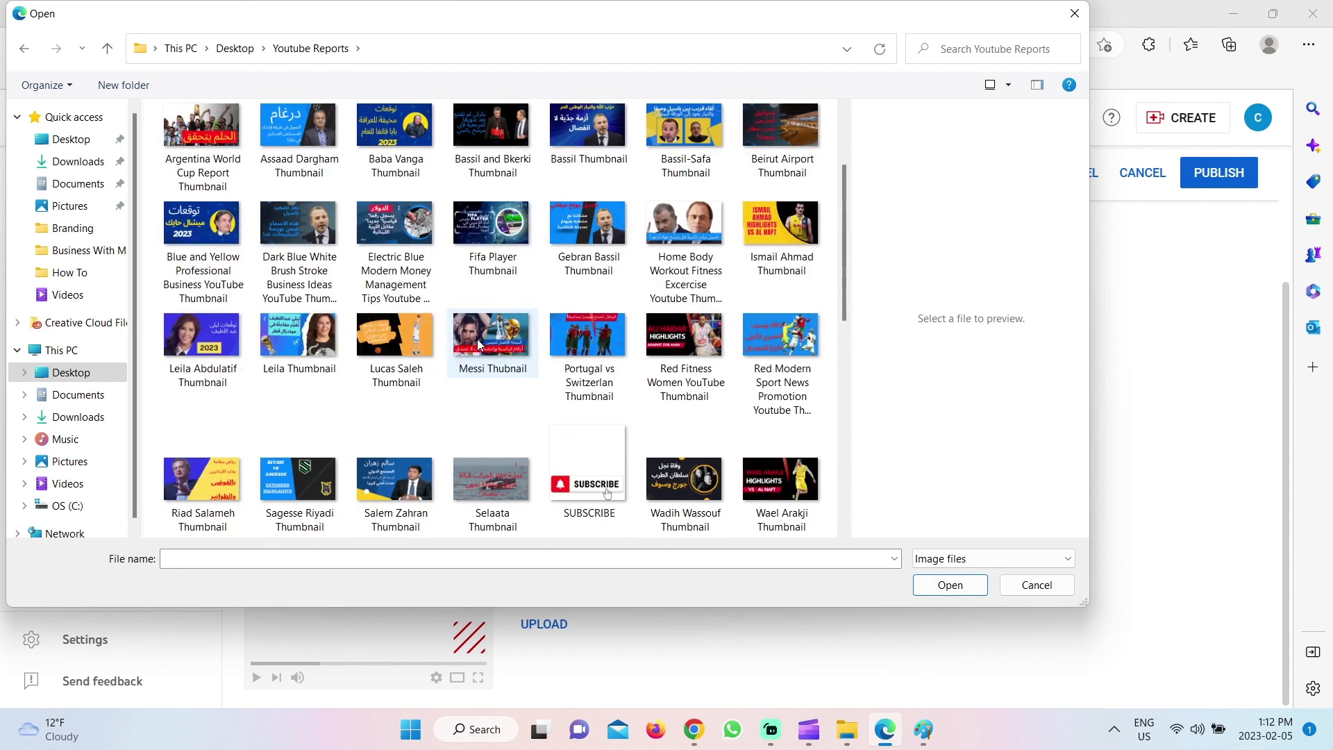
double_click(582, 467)
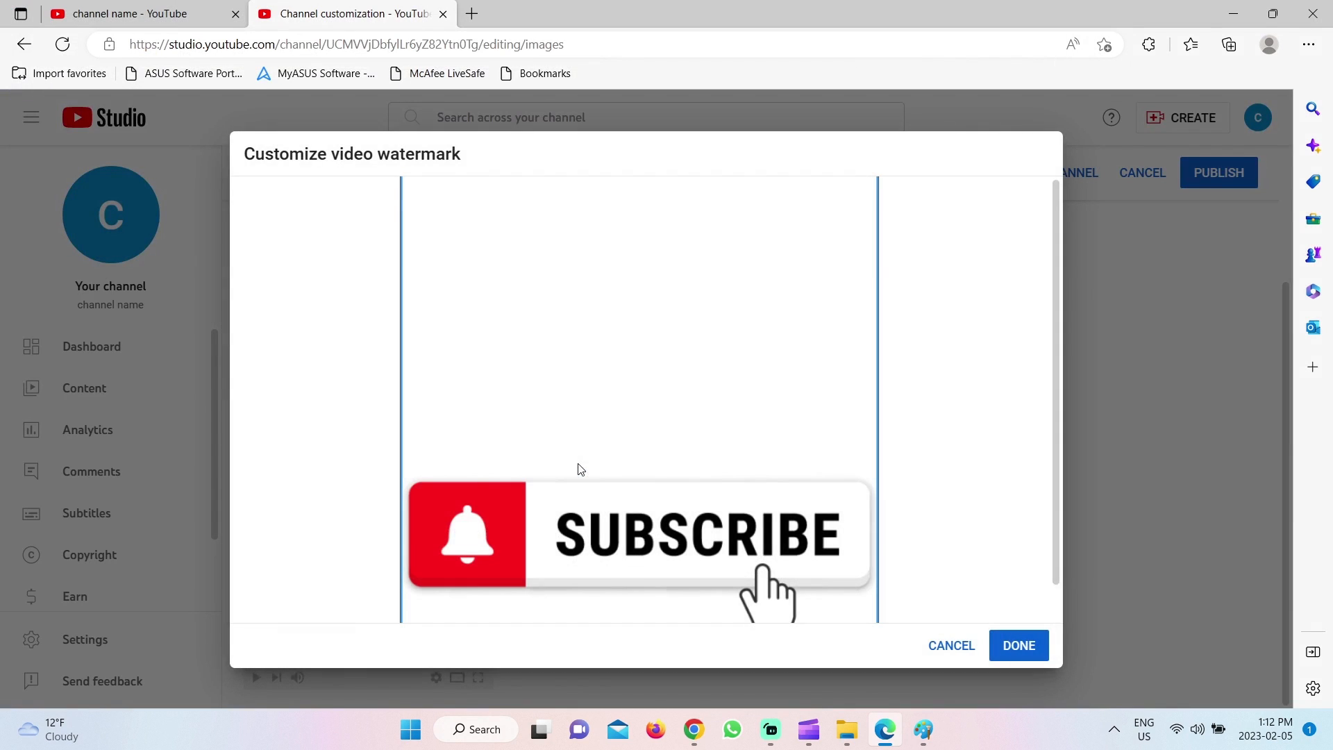
left_click(1000, 646)
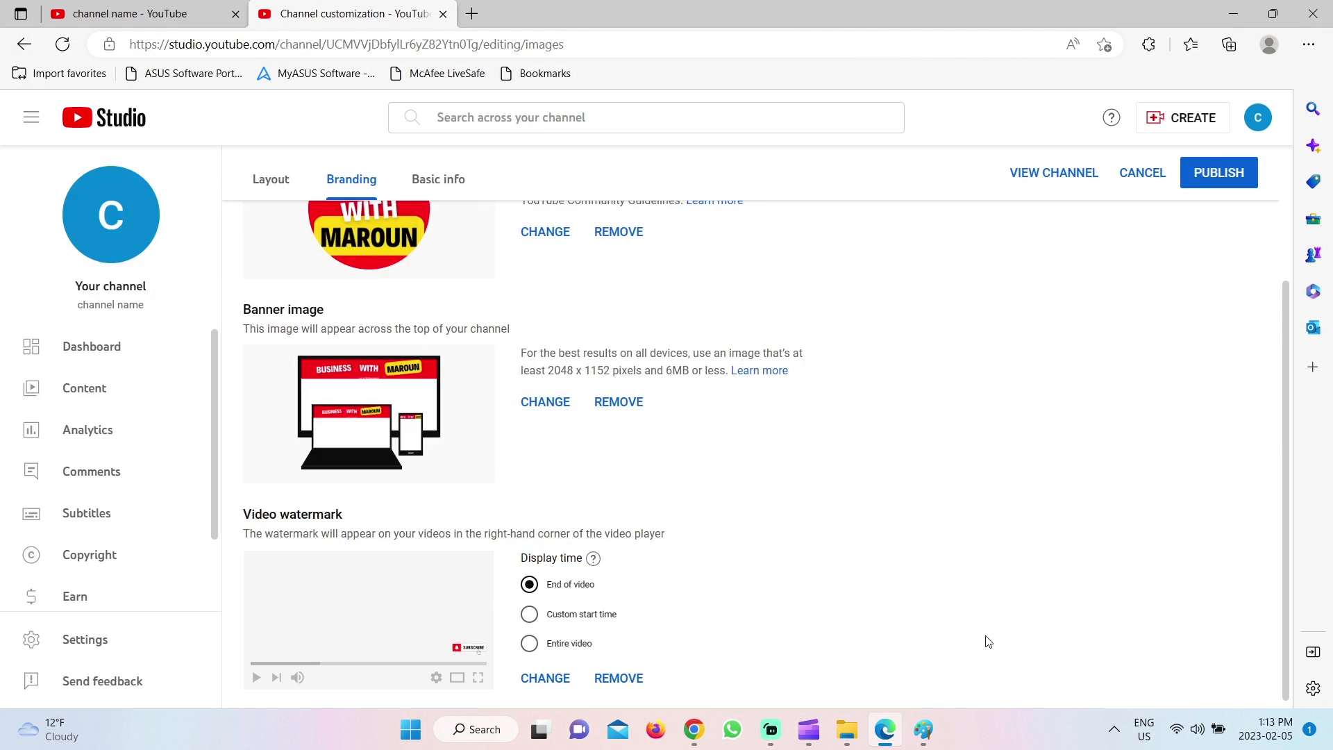